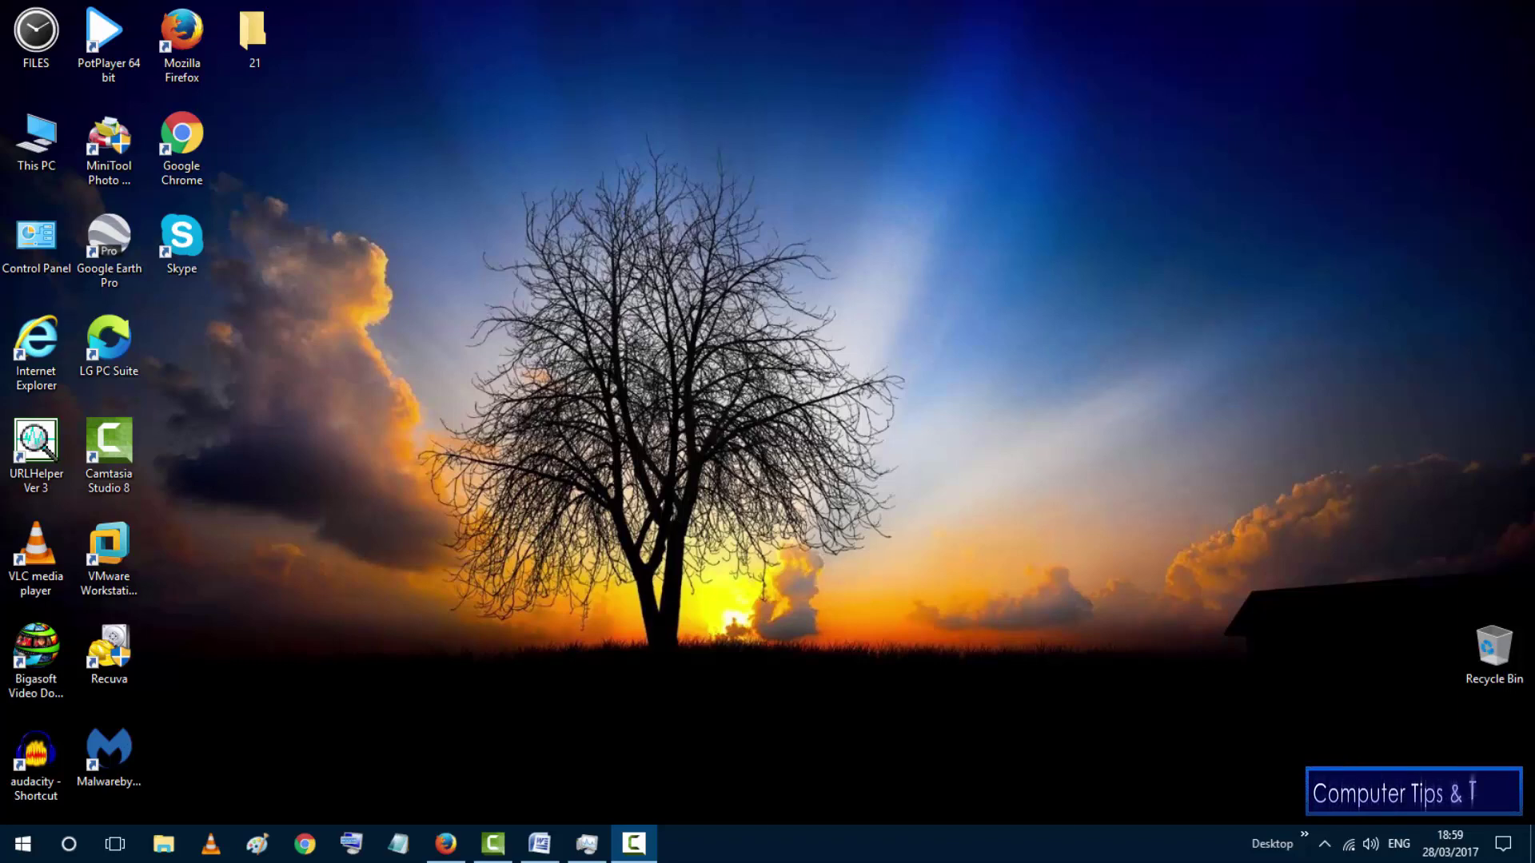
Open the ColdFusion Tesla Energy video in Firefox and toggle its captions on, then off
left_click(447, 844)
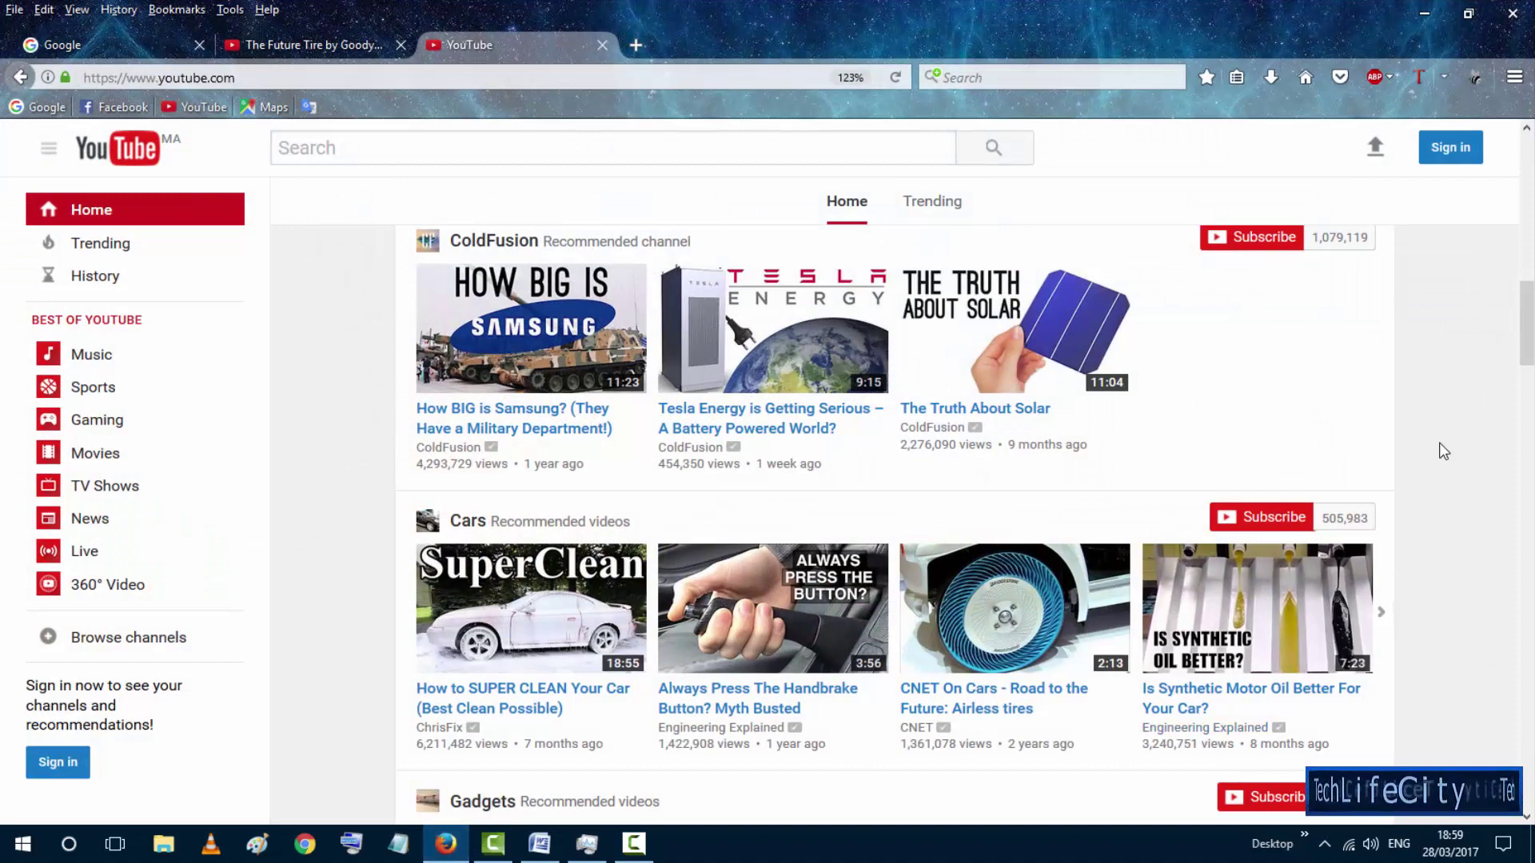
left_click(791, 373)
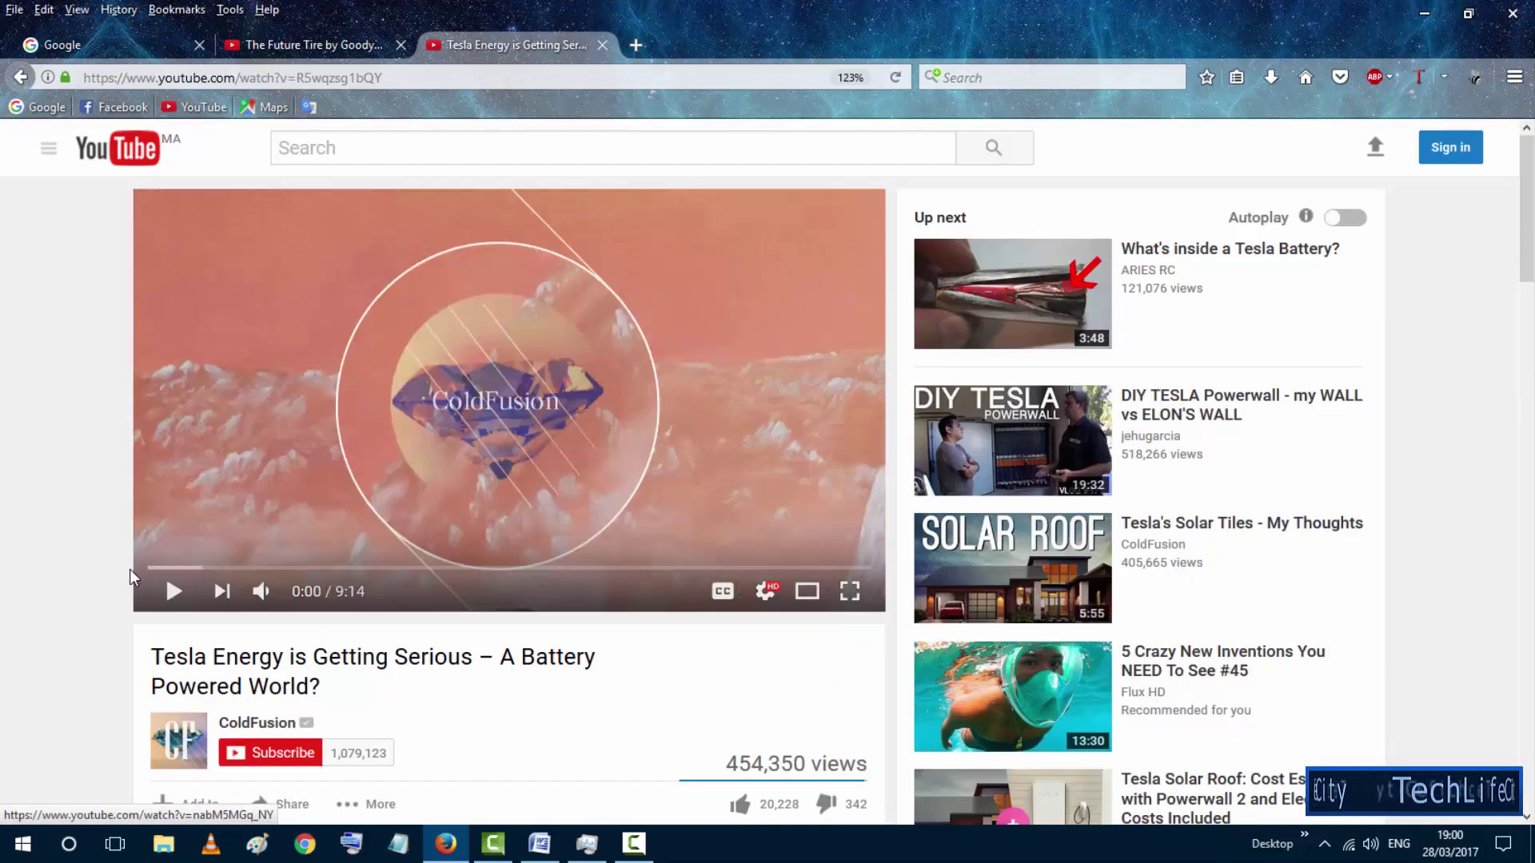
left_click(723, 592)
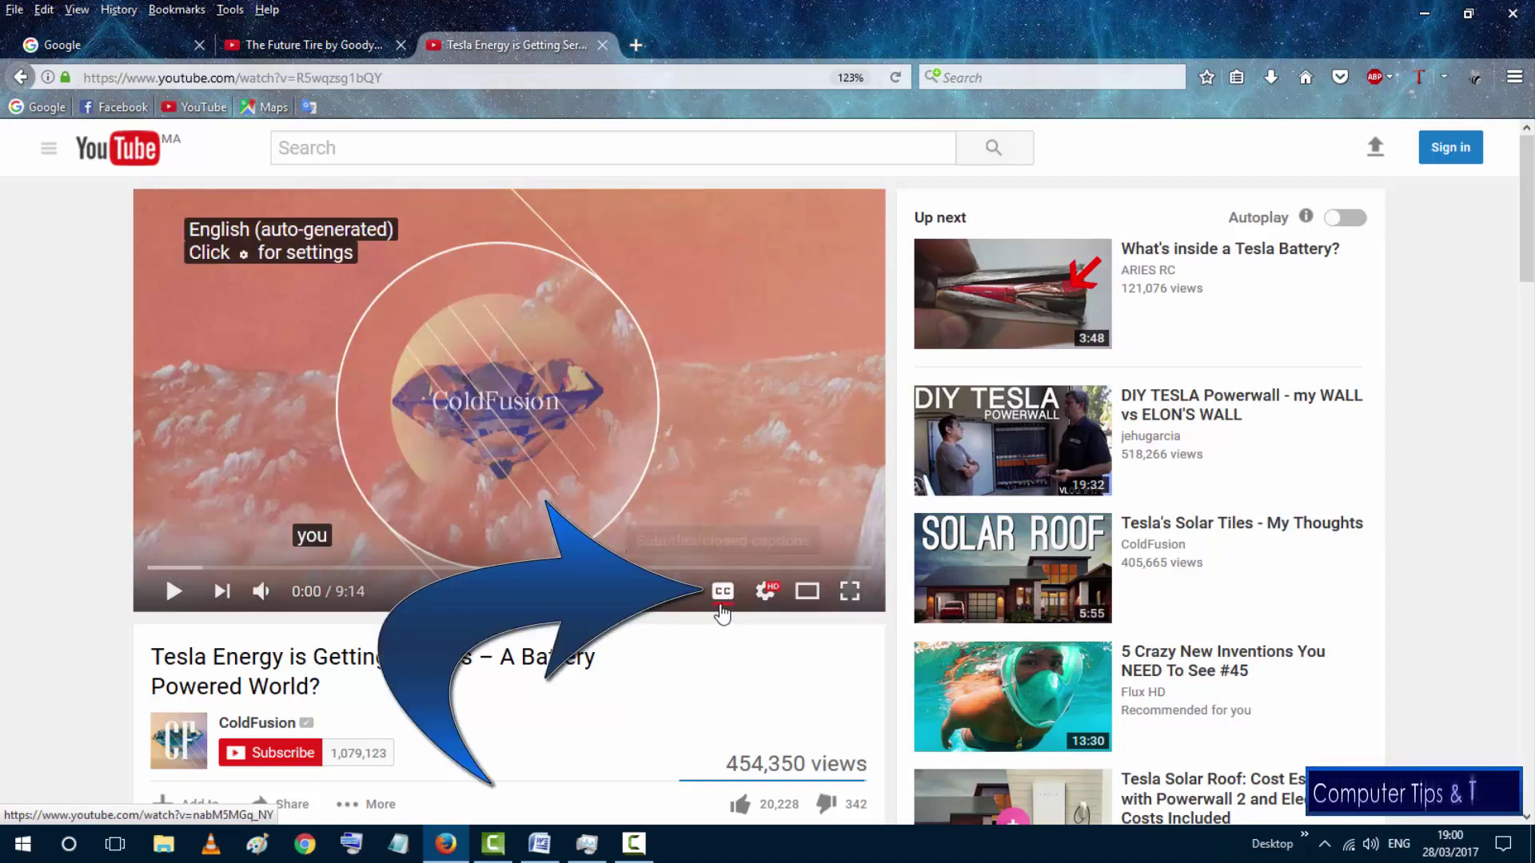
left_click(724, 599)
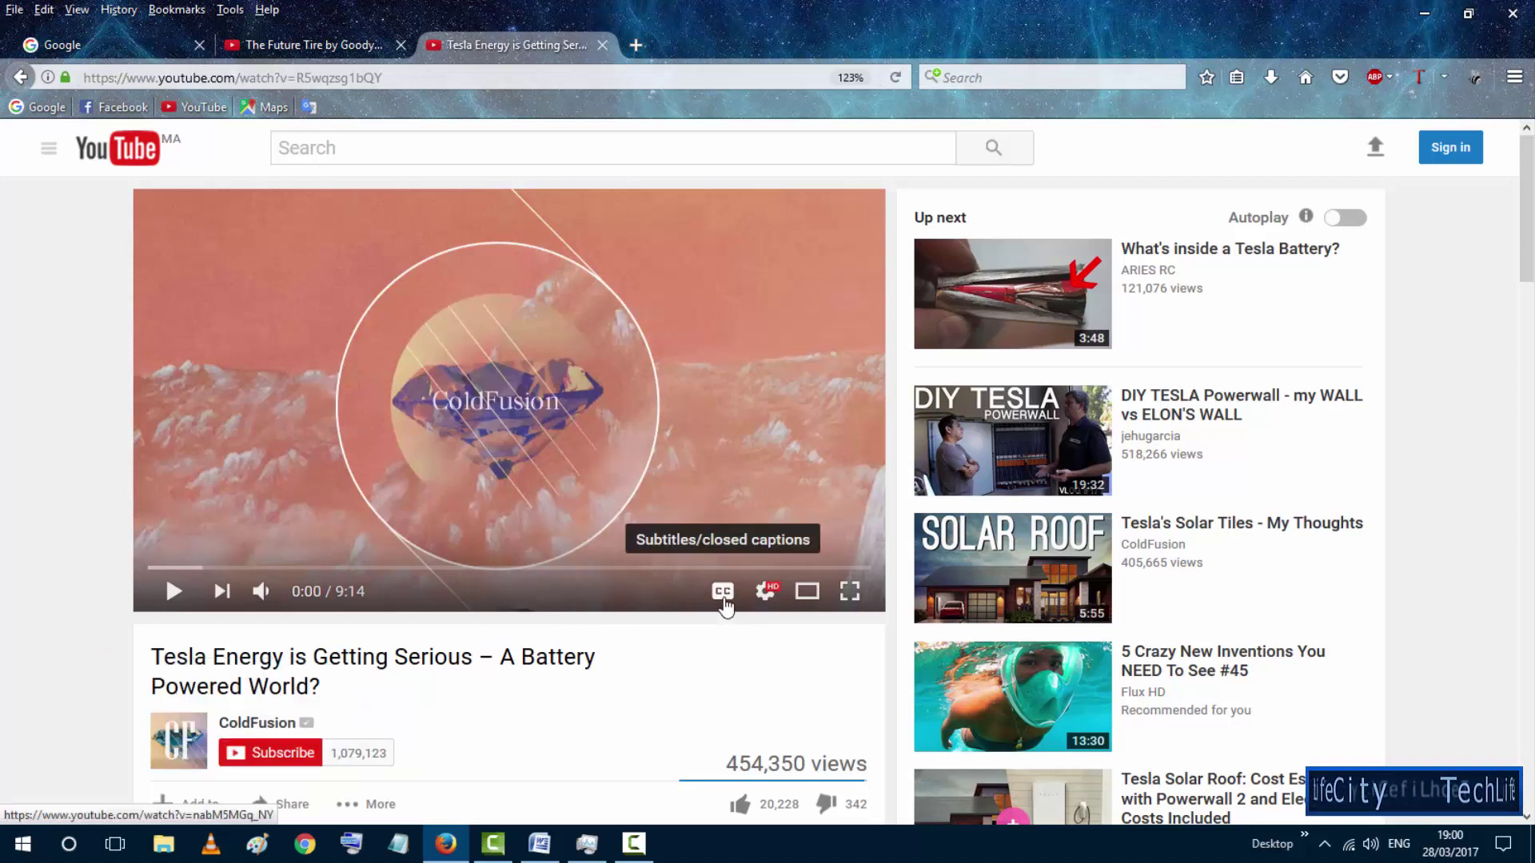
scroll(724, 605, "down", 3)
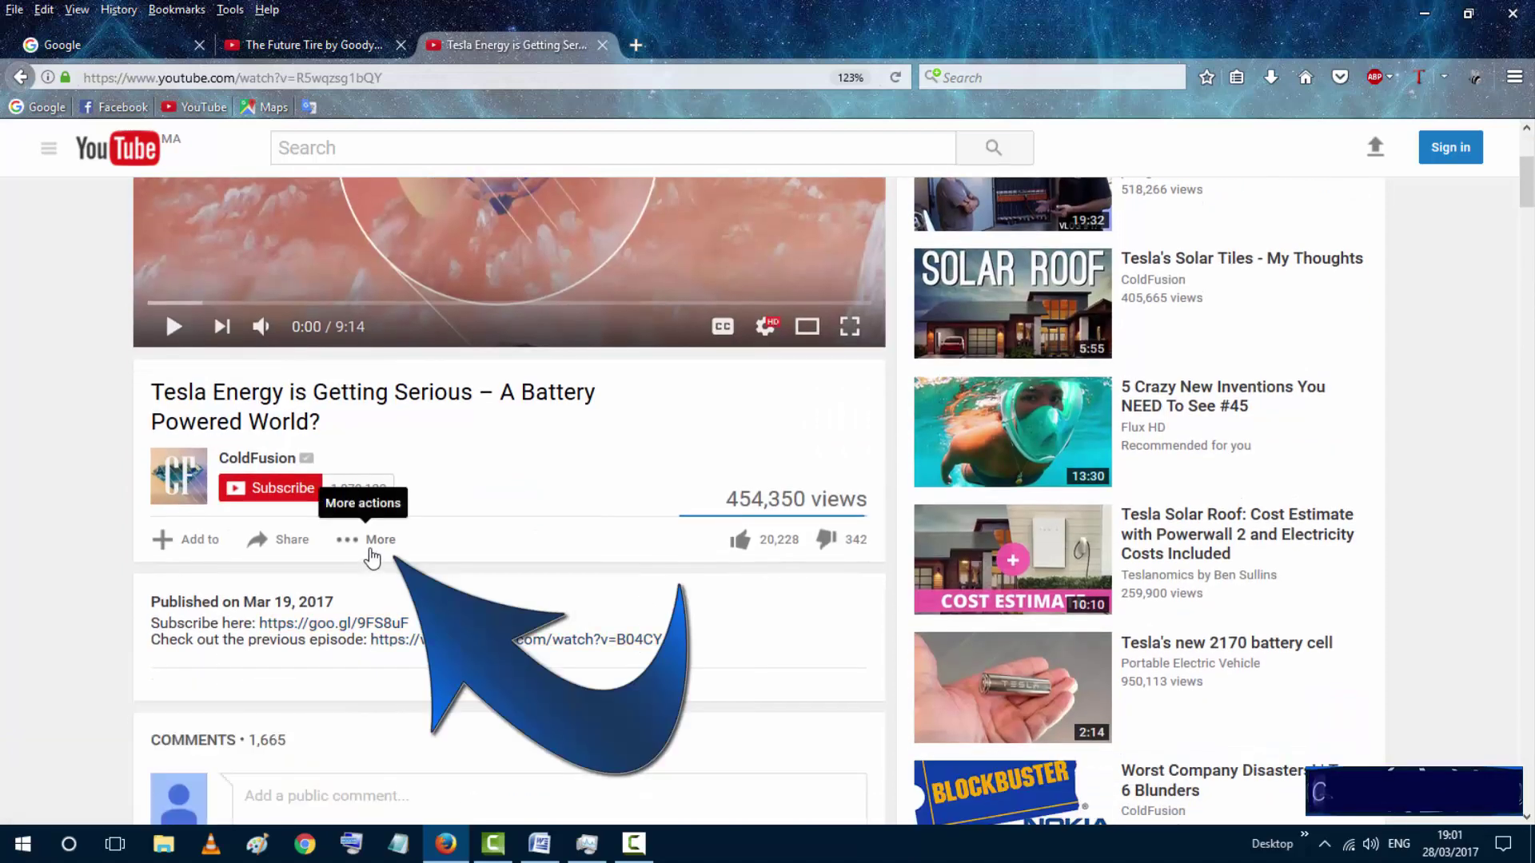
Show the video's English auto-generated transcript from the More actions menu
left_click(375, 554)
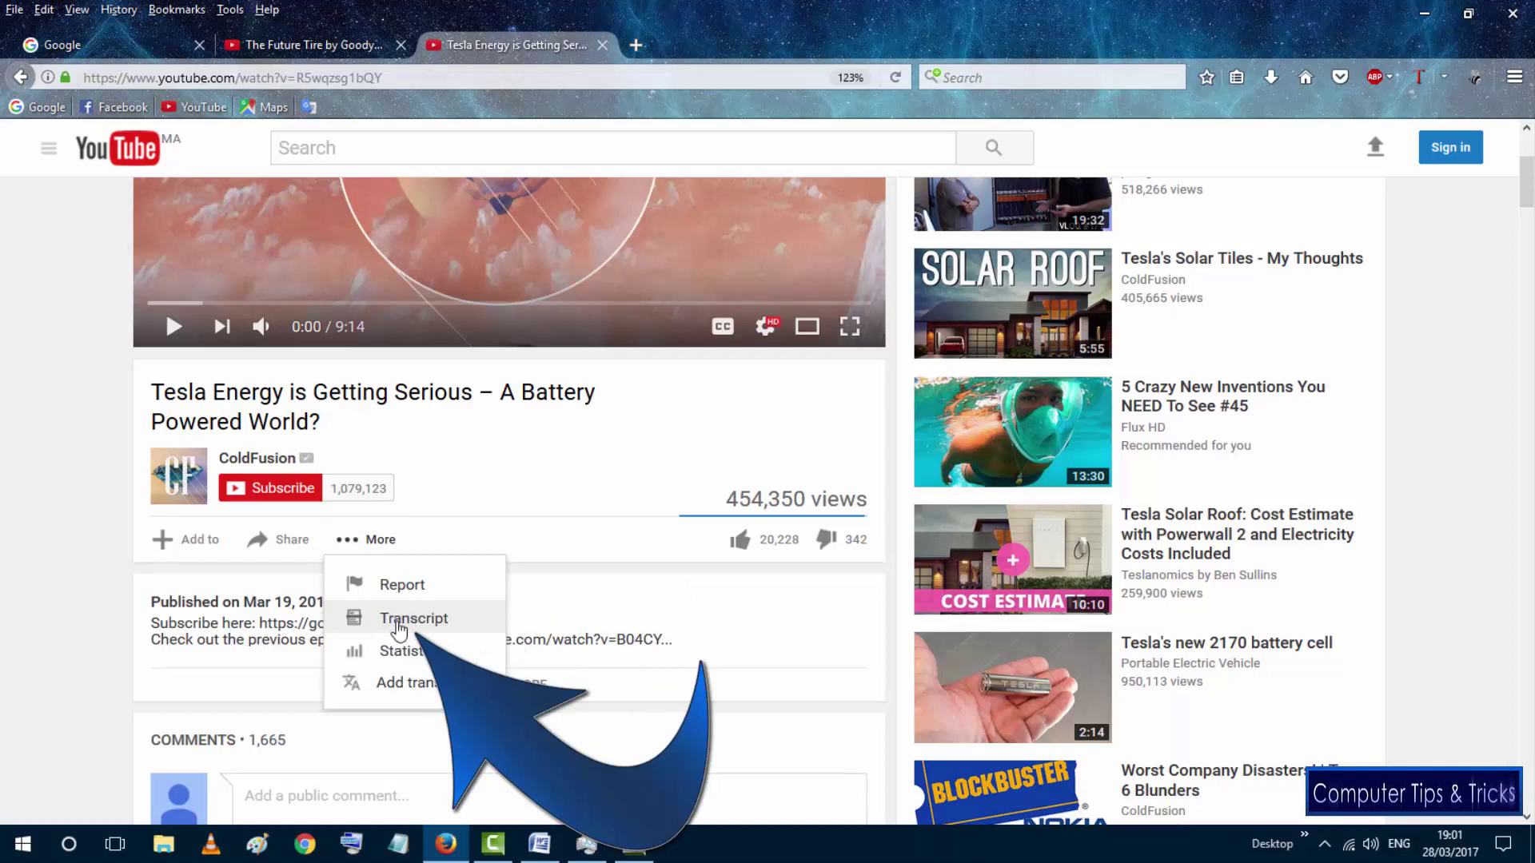
left_click(414, 620)
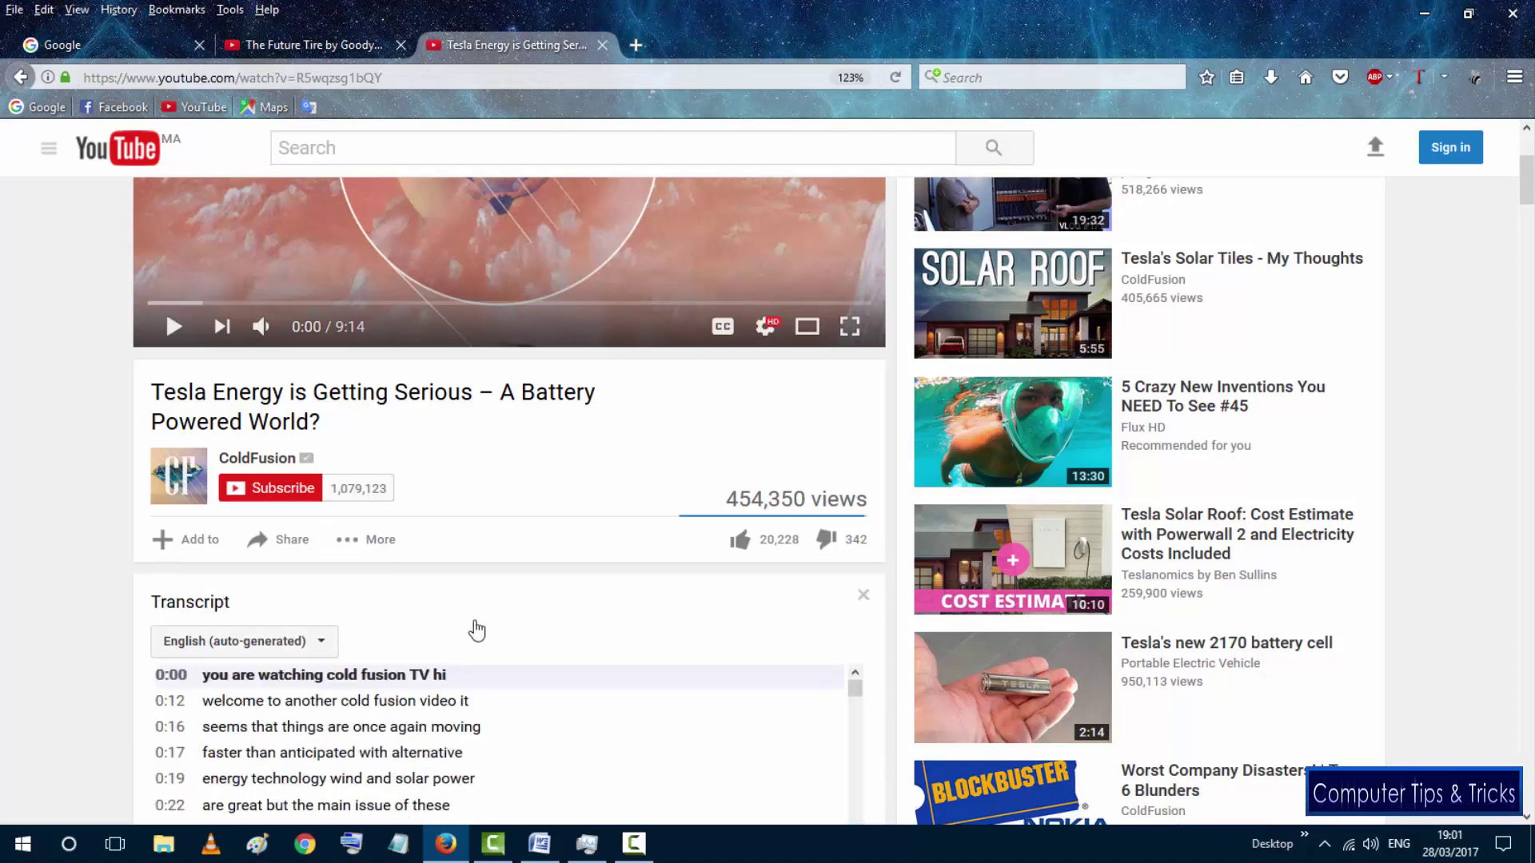
scroll(480, 621, "down", 3)
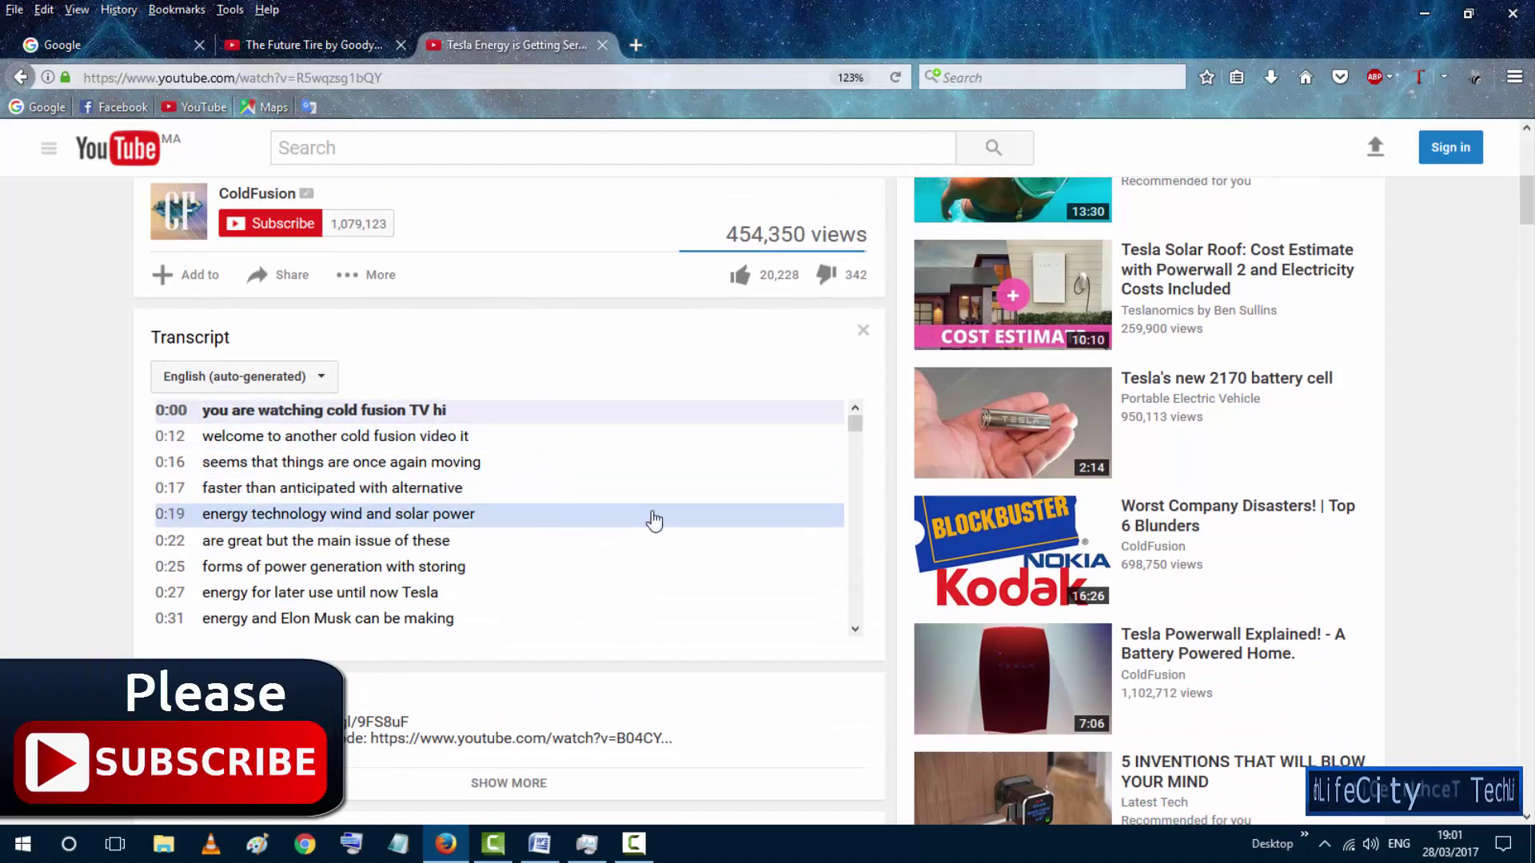
left_click_drag(859, 429, 857, 631)
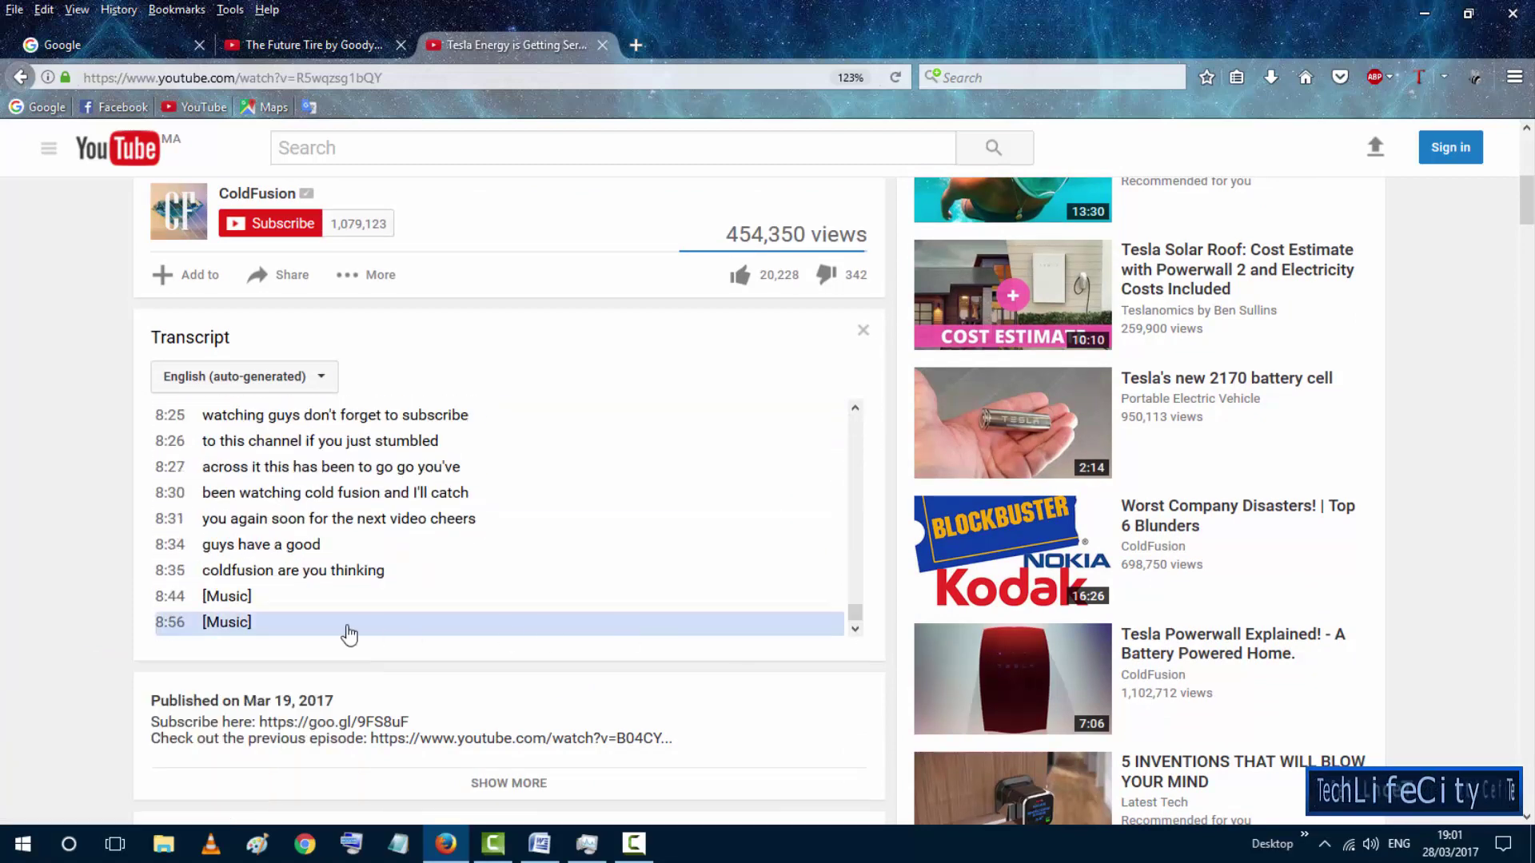
Select all transcript lines, from the final 8:56 [Music] line up to the start, and copy them
left_click_drag(269, 630, 158, 632)
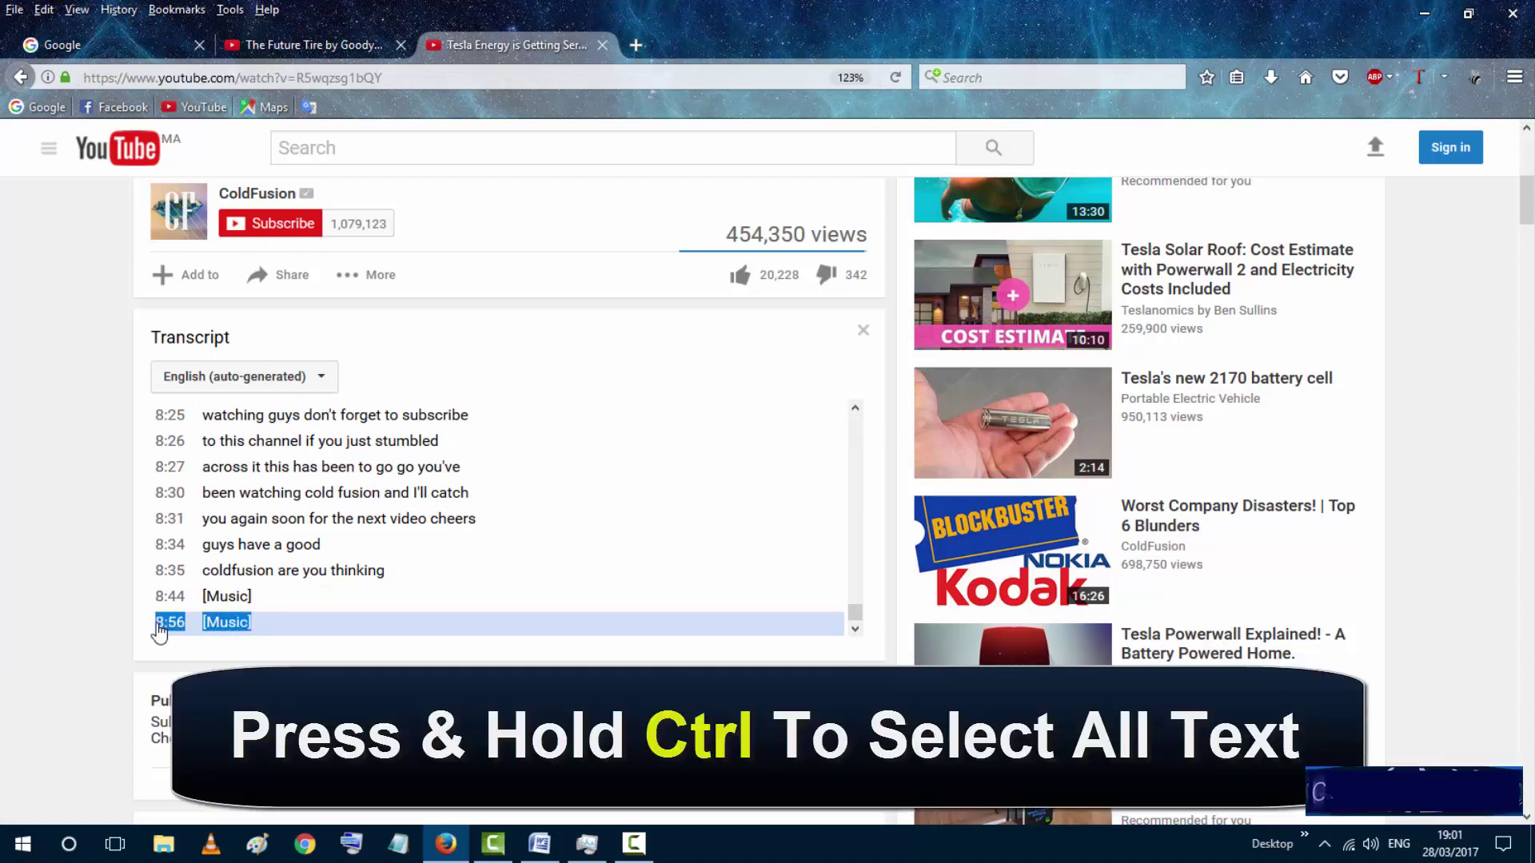
left_click_drag(156, 612, 155, 342)
scroll(332, 445, "down", 15)
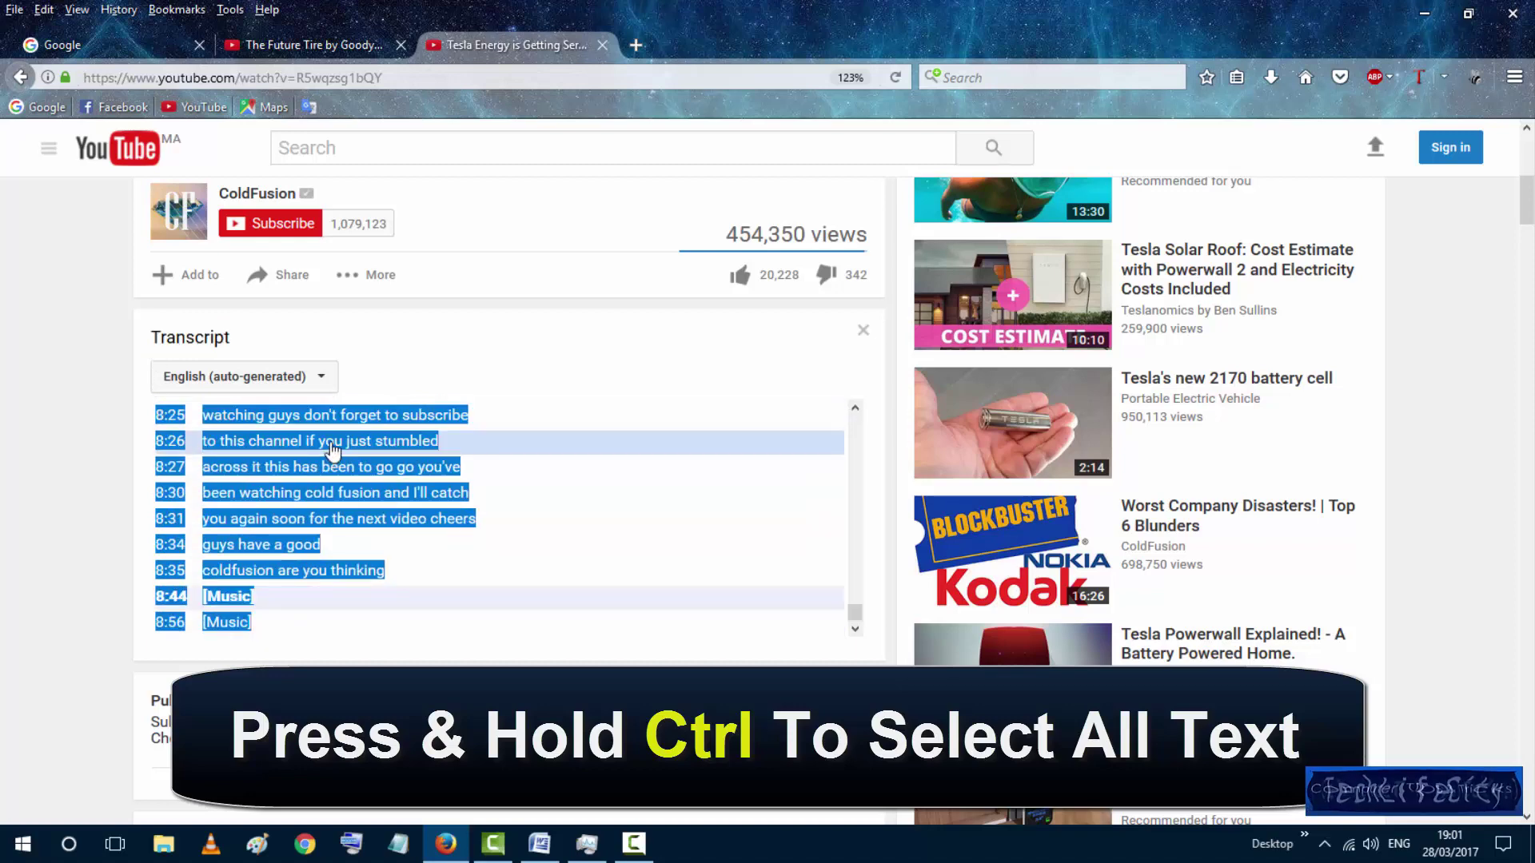
right_click(334, 446)
left_click(425, 458)
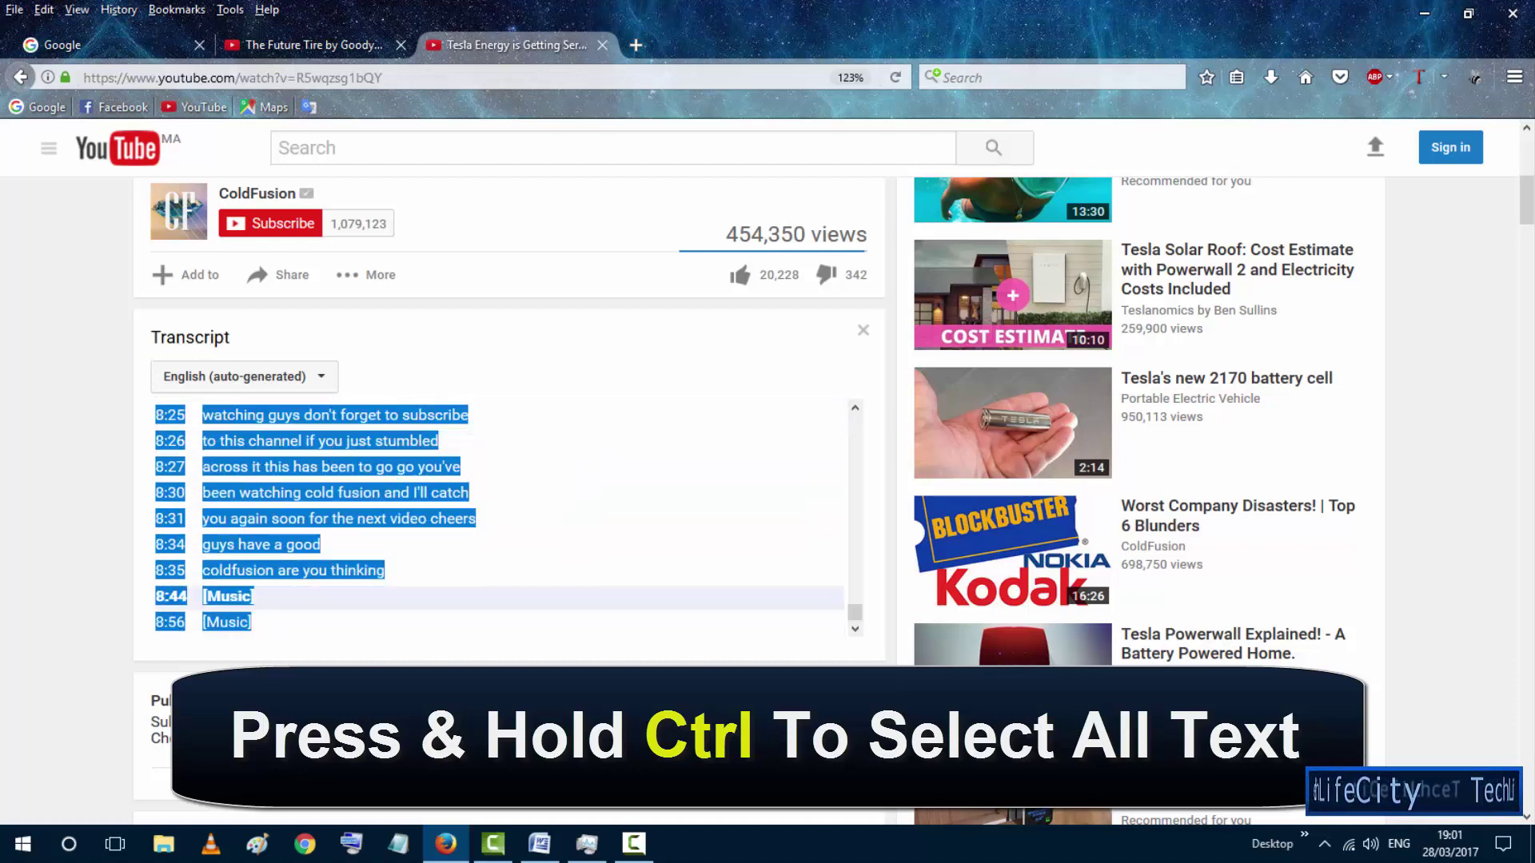
Paste the timestamped transcript into a maximized blank Notepad document, then minimize Notepad
left_click(399, 844)
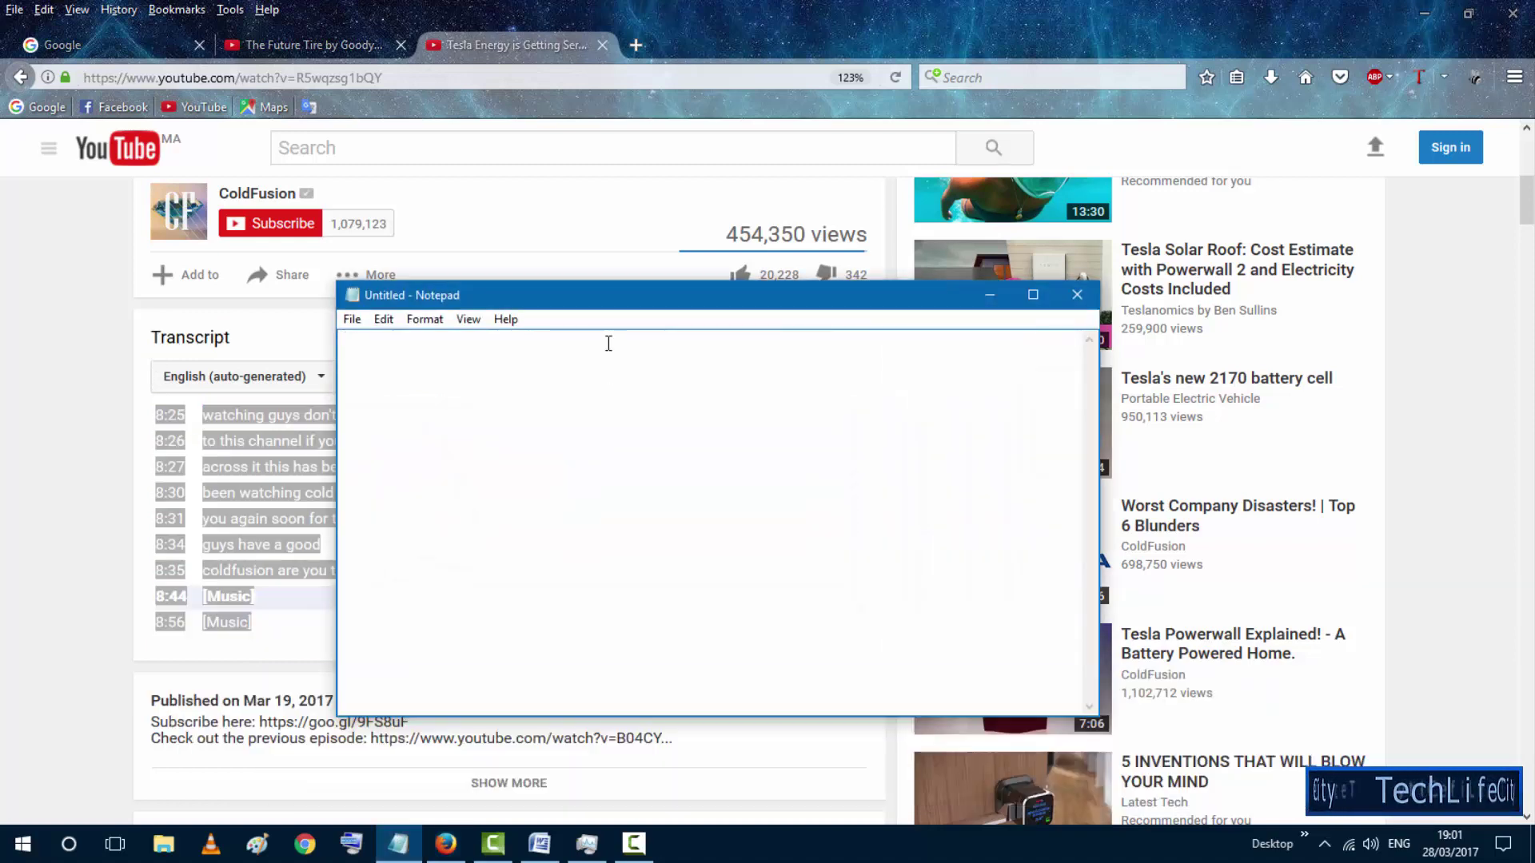
double_click(604, 299)
right_click(352, 299)
left_click(413, 380)
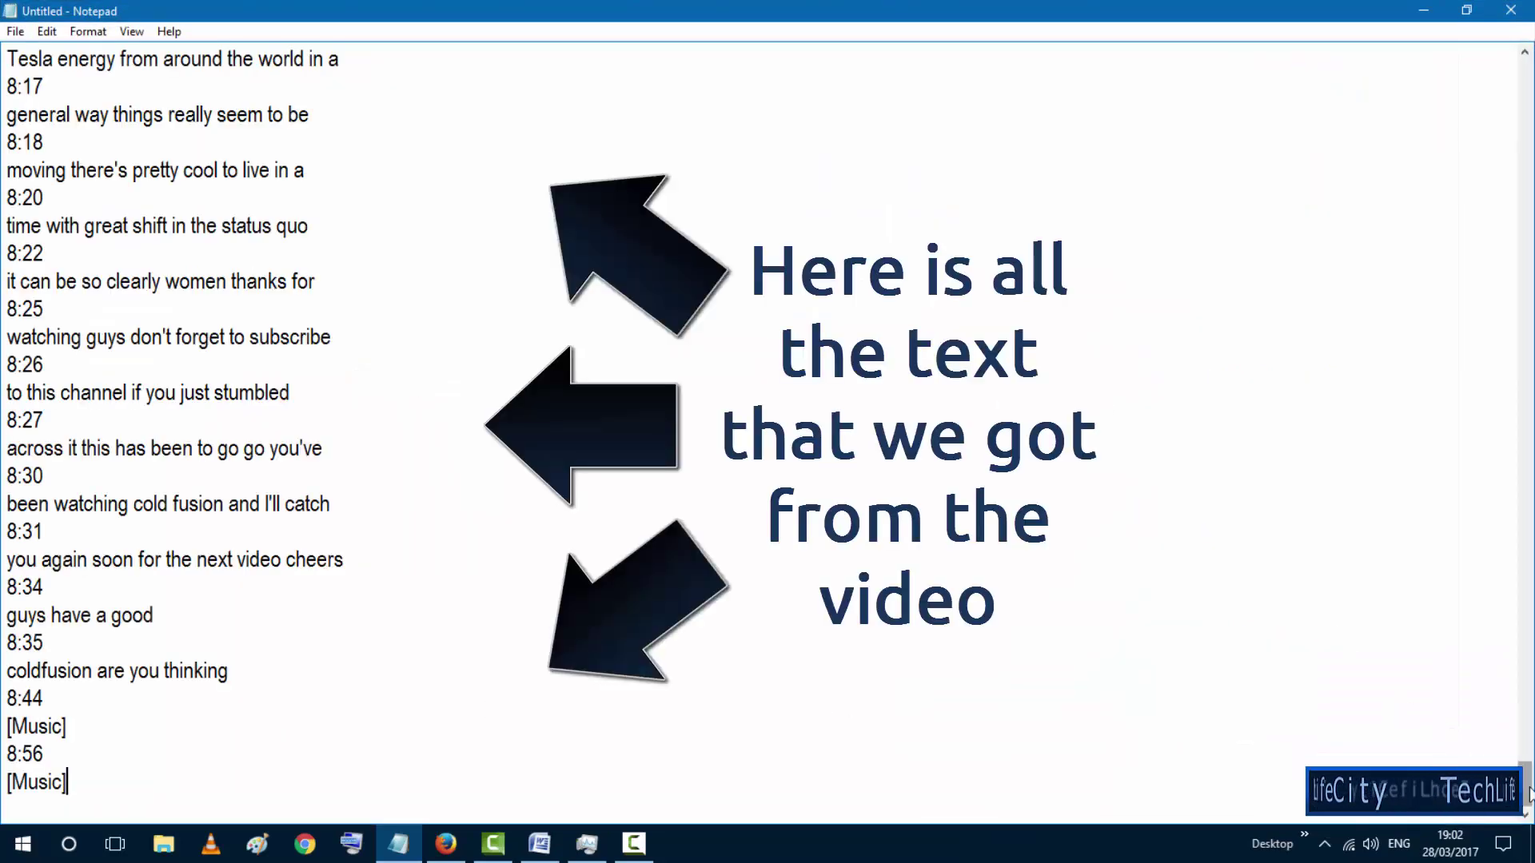
mouse_move(1528, 793)
left_mouse_down()
mouse_move(1469, 175)
mouse_move(1480, 87)
left_mouse_up()
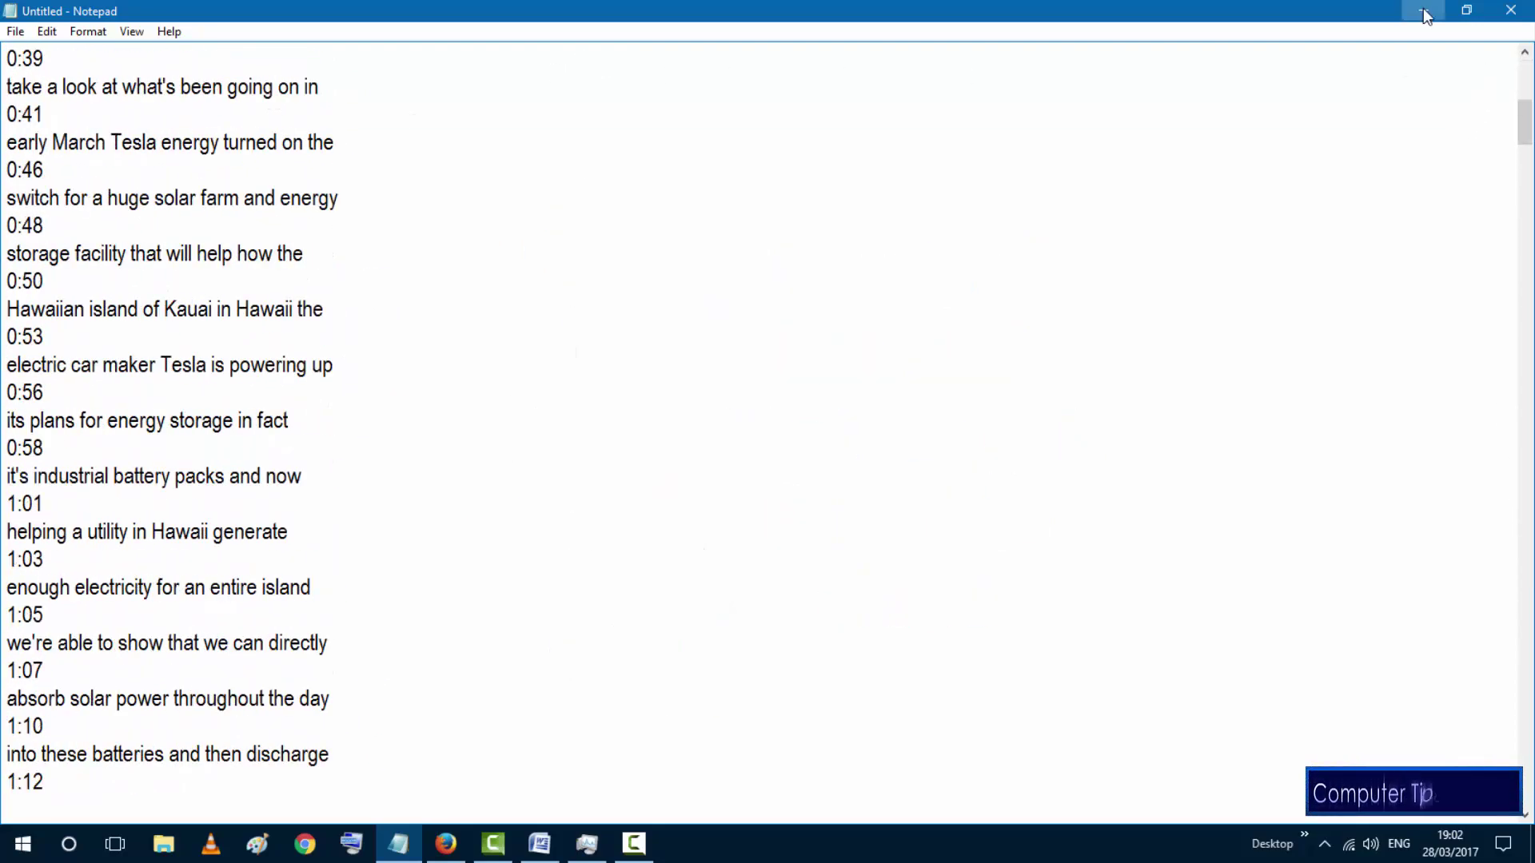
left_click(1426, 15)
Minimize the Firefox window so only the Windows desktop remains visible
left_click(1425, 15)
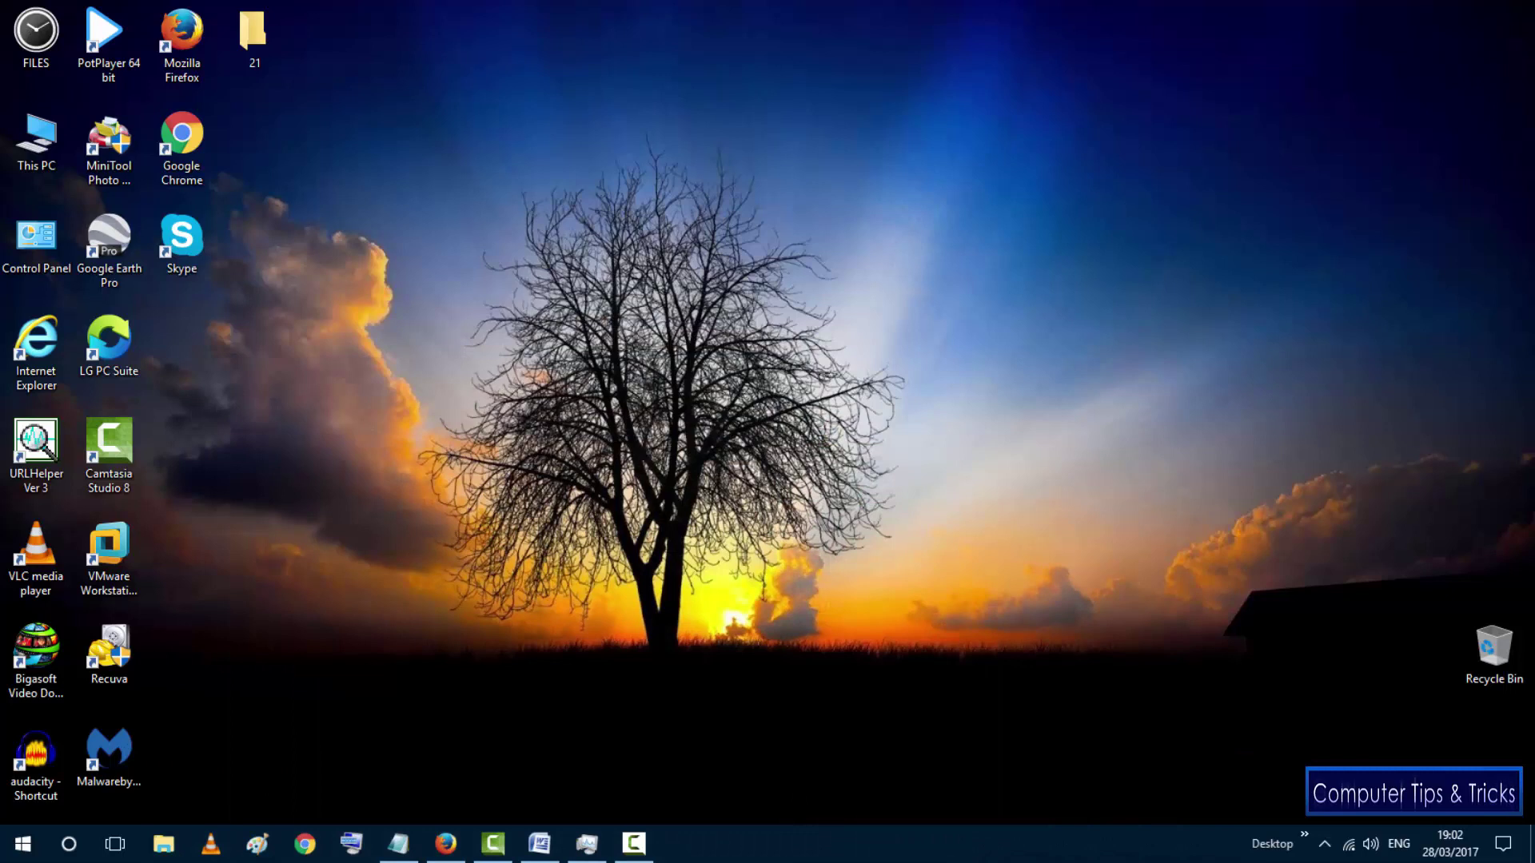